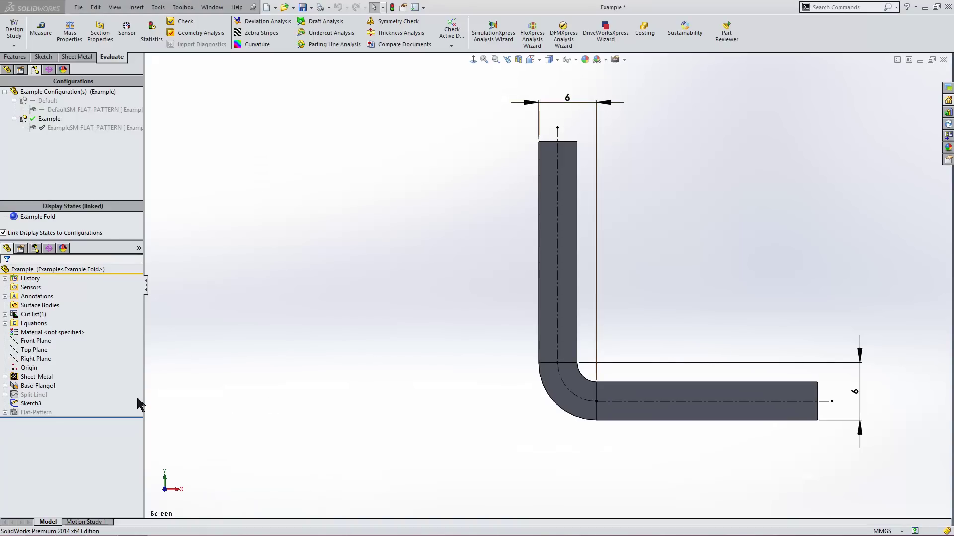
Open the Sheet-Metal feature definition showing 0.5 K-factor, 2.00mm thickness and 4.00mm bend radius
click(34, 378)
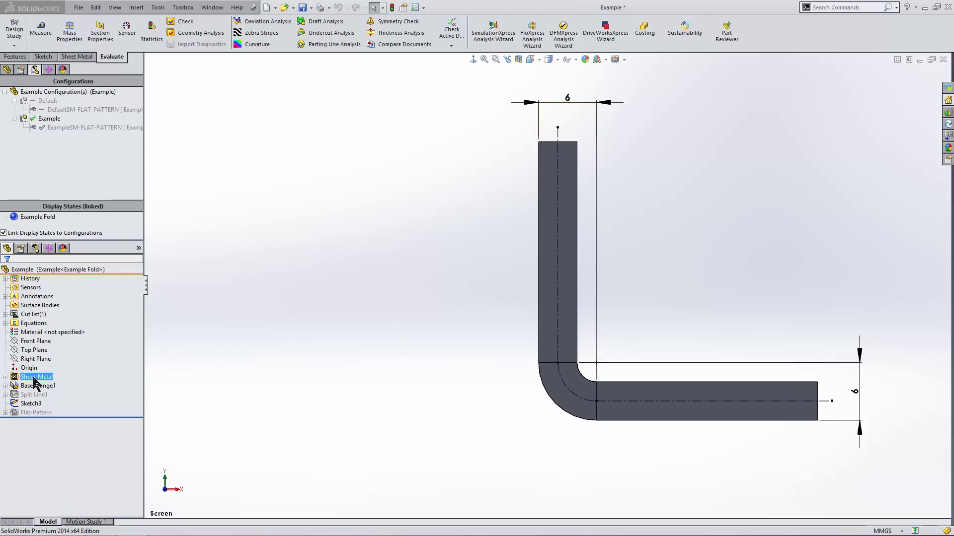
click(36, 386)
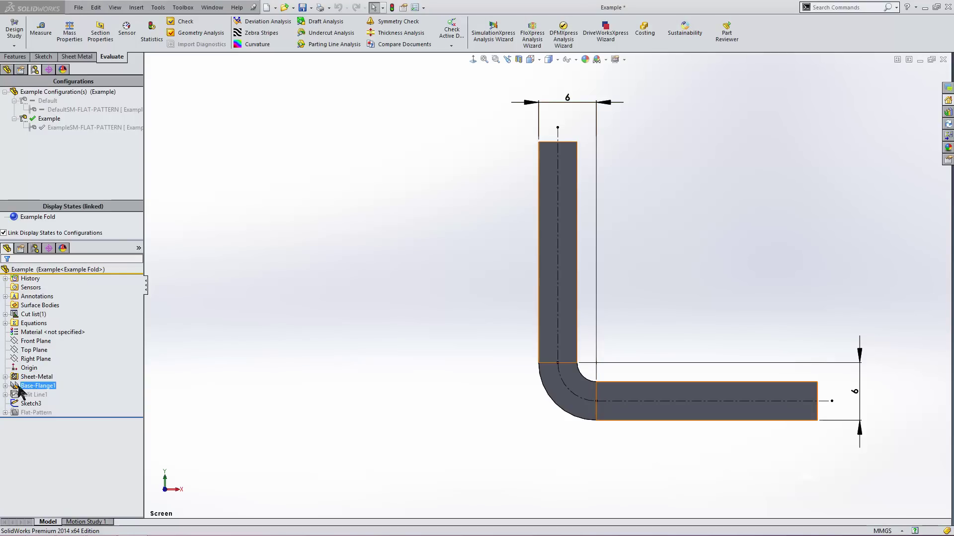
right_click(35, 377)
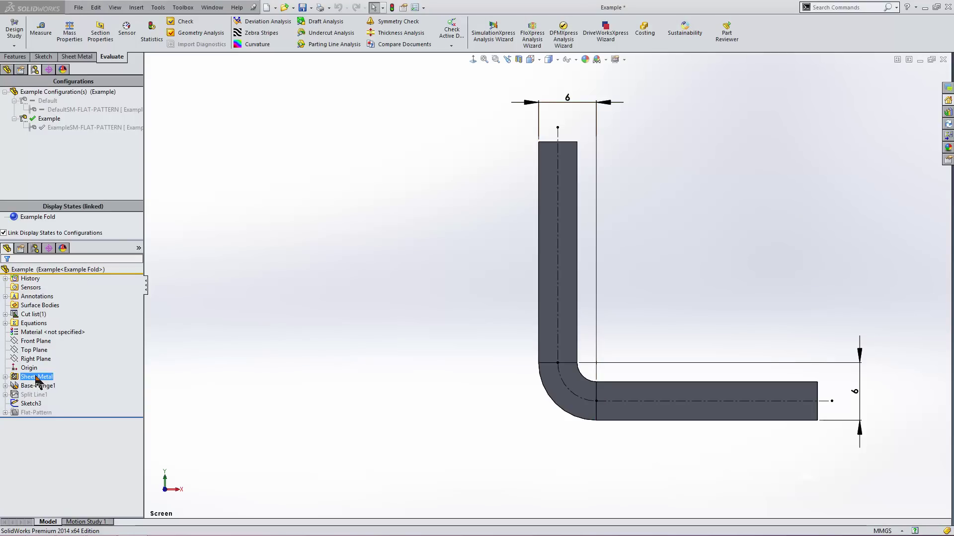
click(43, 347)
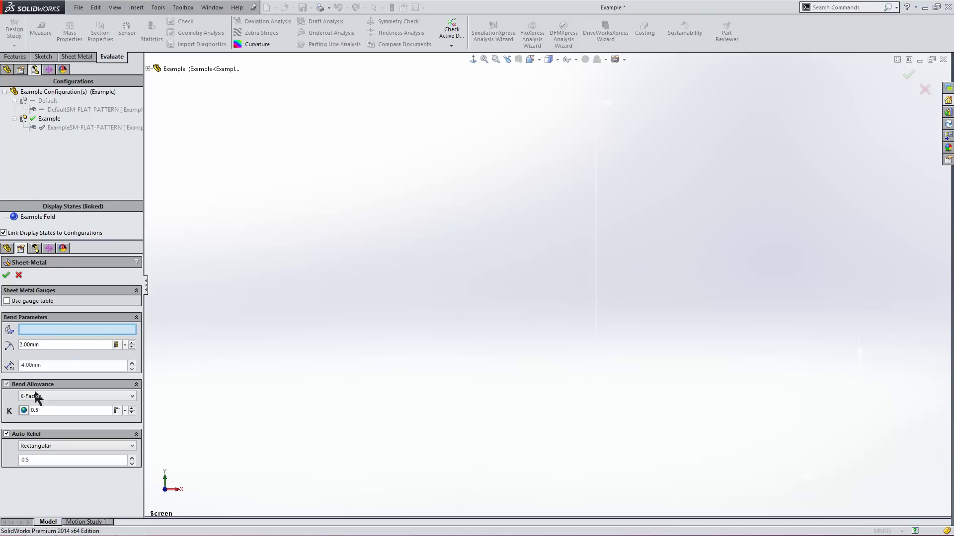
Cancel unchanged, view the ExampleSM-FLAT-PATTERN (52.28 long, 6.28 bend), then return to Example
click(17, 274)
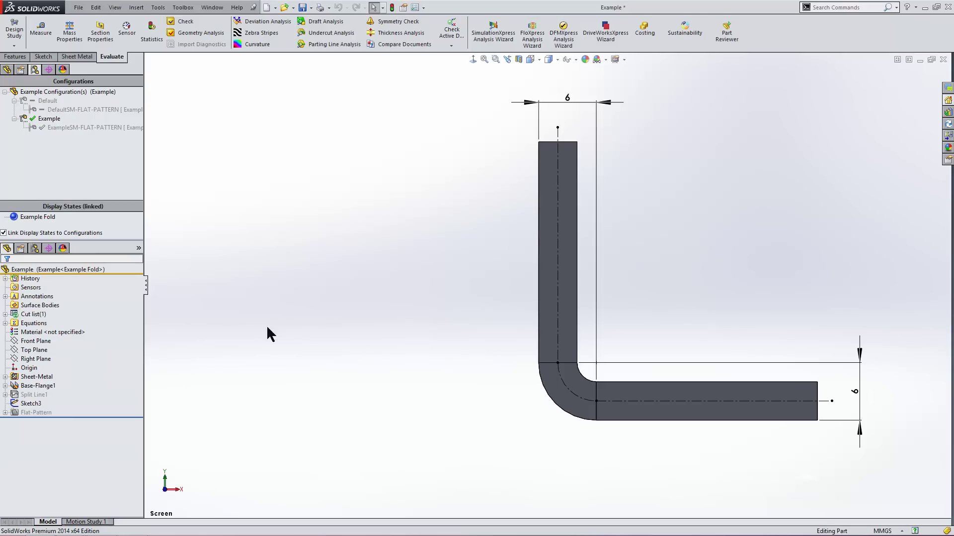
click(81, 128)
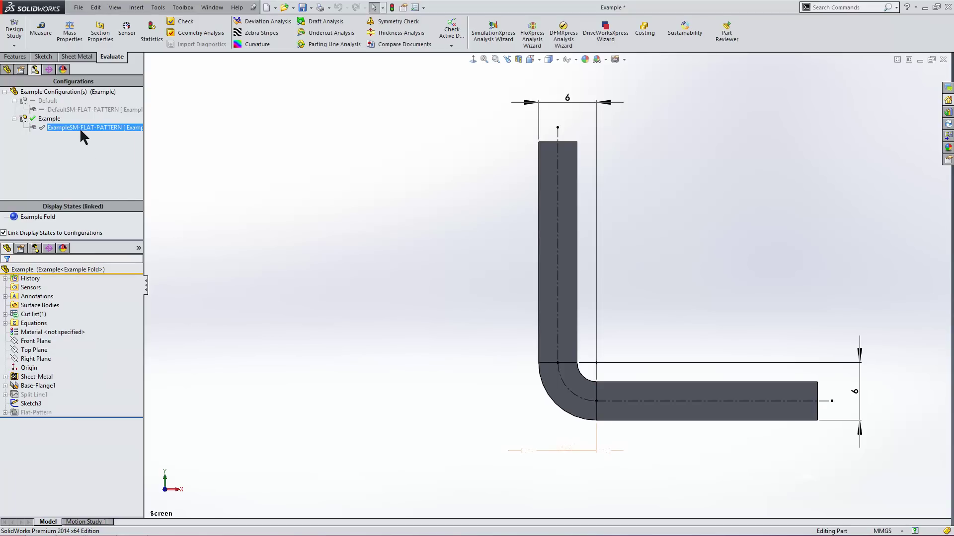
double_click(81, 128)
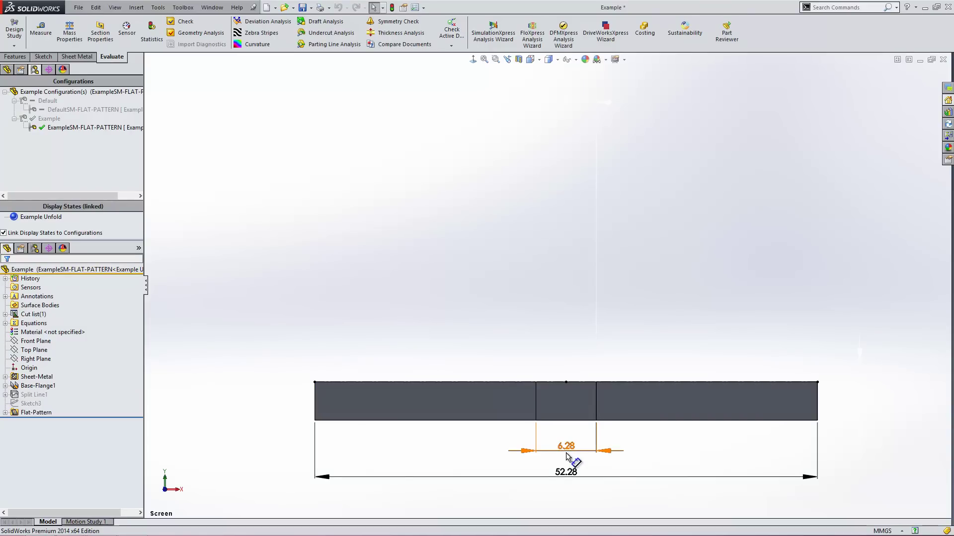
click(49, 119)
In the equations manager, change the K-factor global variable to 0.25 and rebuild
right_click(37, 324)
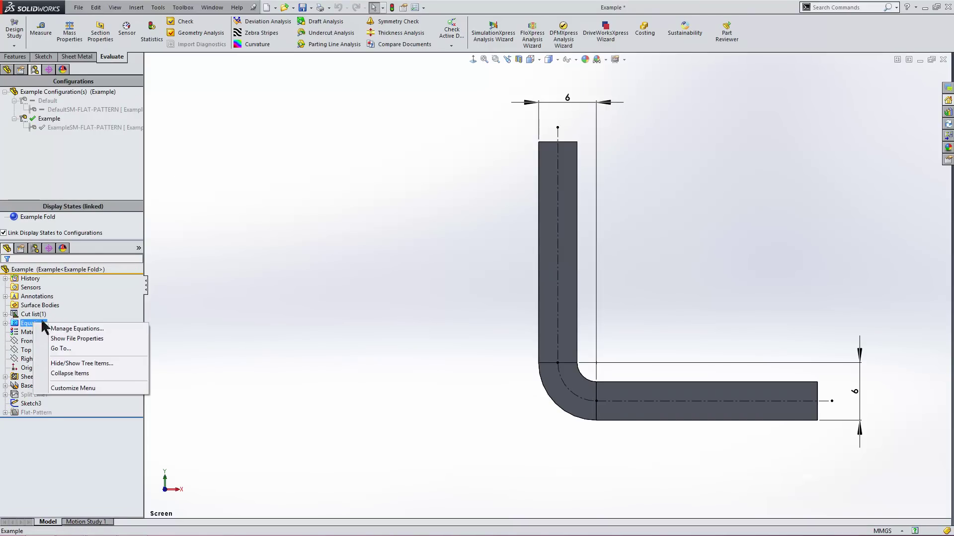
click(77, 329)
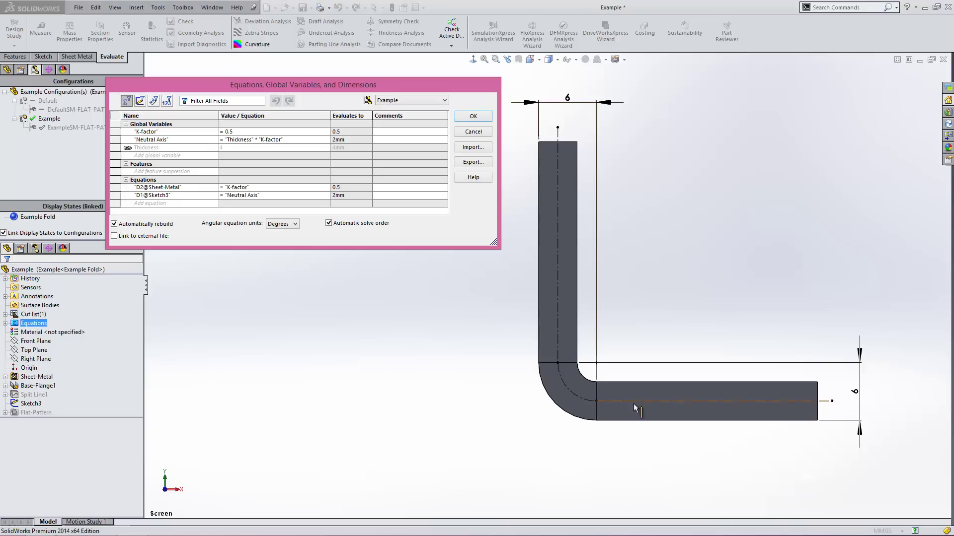
click(280, 131)
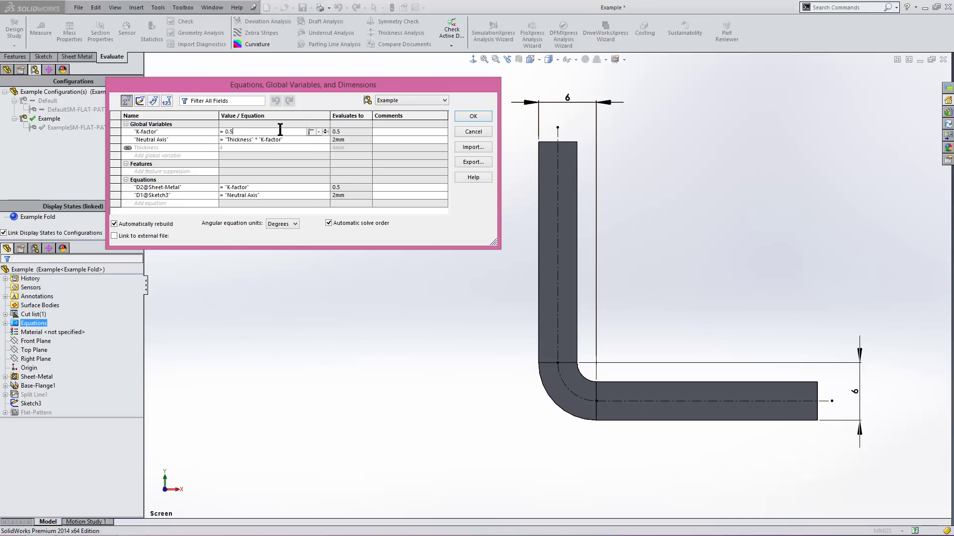
key(BackSpace)
key(BackSpace)
key(BackSpace)
text(0.25)
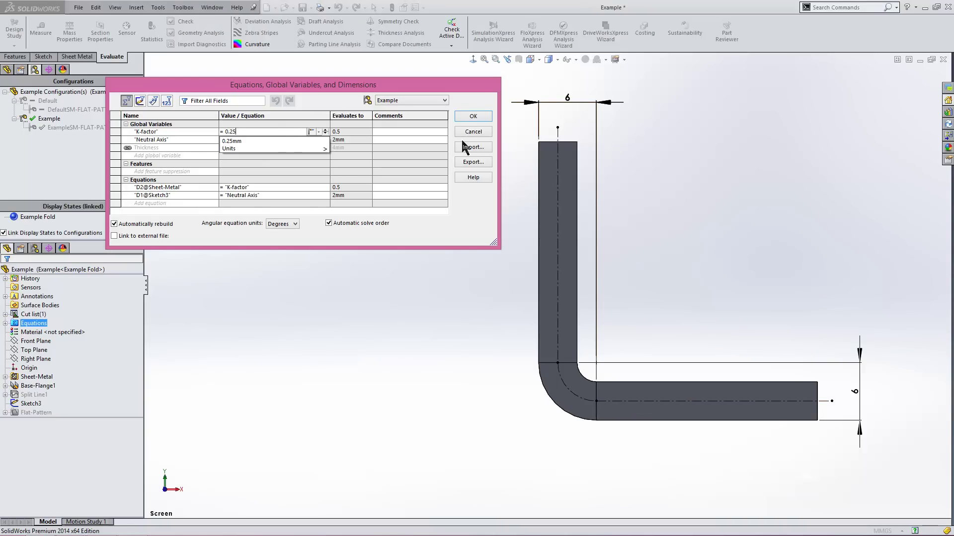
key(Return)
click(477, 117)
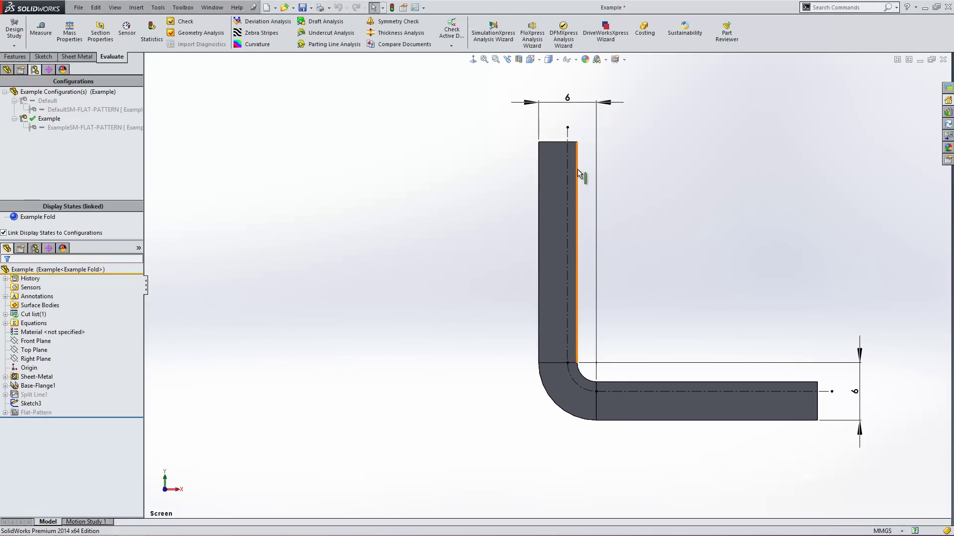
double_click(80, 127)
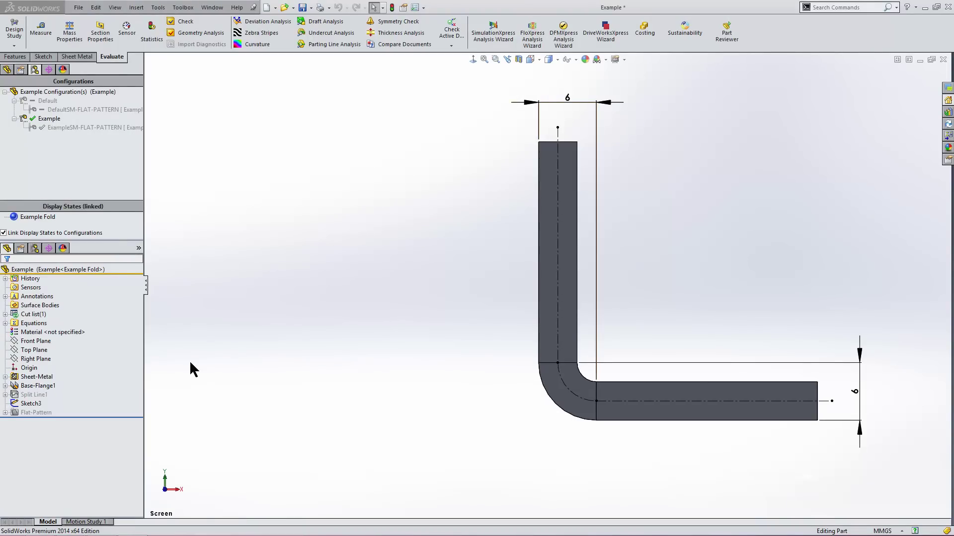
Switch the Sheet-Metal bend calculation to Bend Allowance 6.00mm and view the 52-long flat pattern
click(36, 378)
click(36, 386)
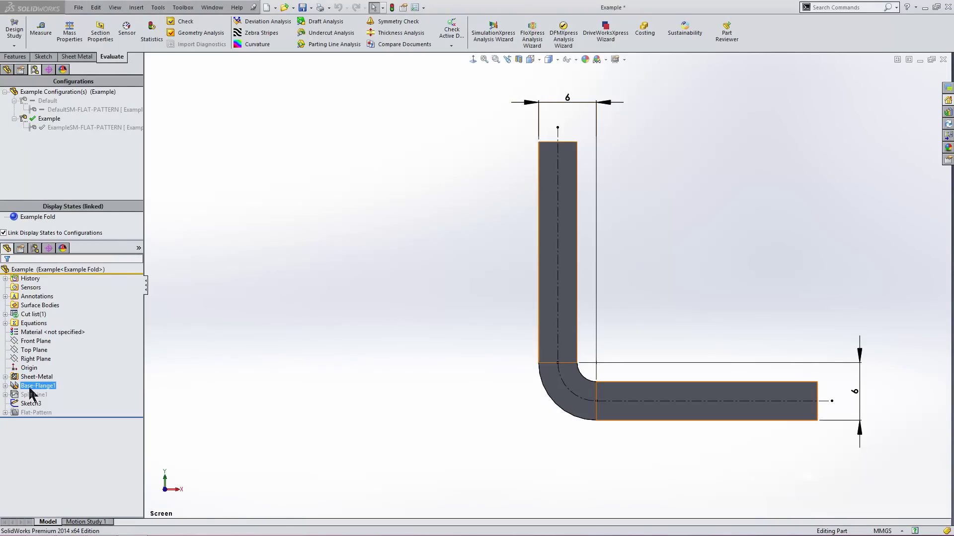
right_click(31, 377)
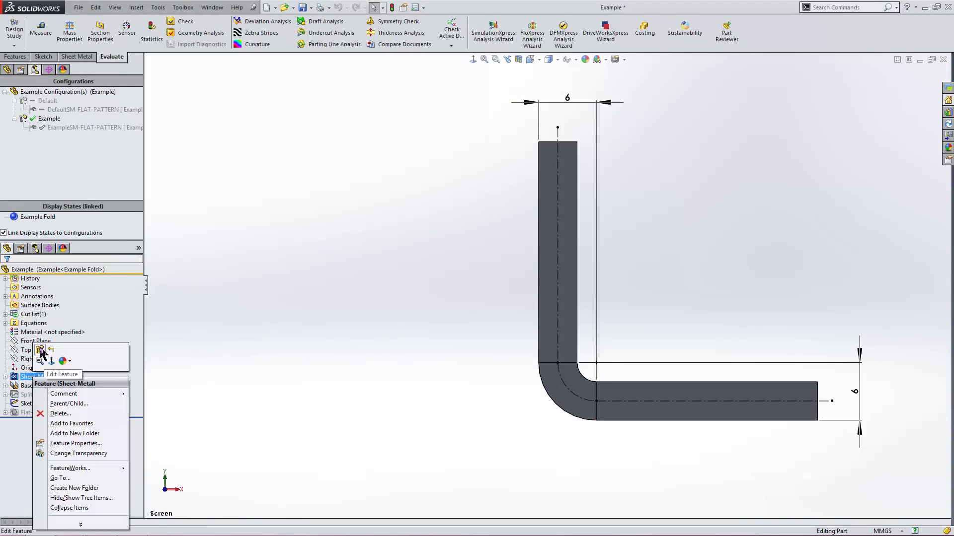
click(40, 356)
click(127, 396)
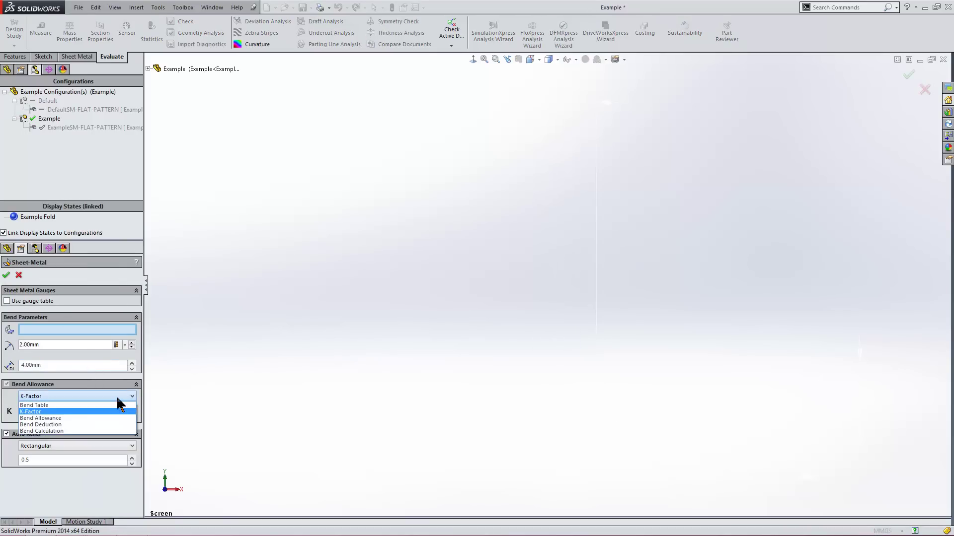
click(55, 419)
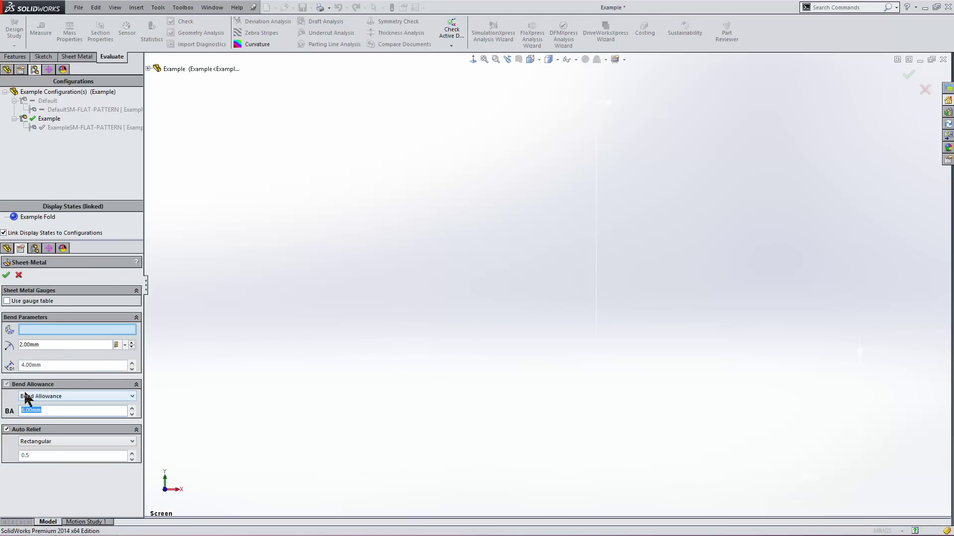
click(6, 274)
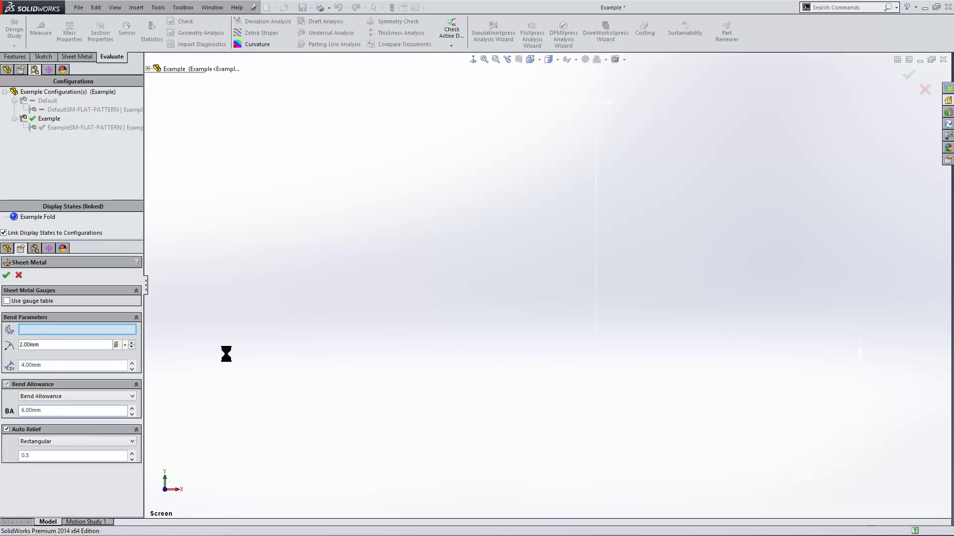
double_click(78, 128)
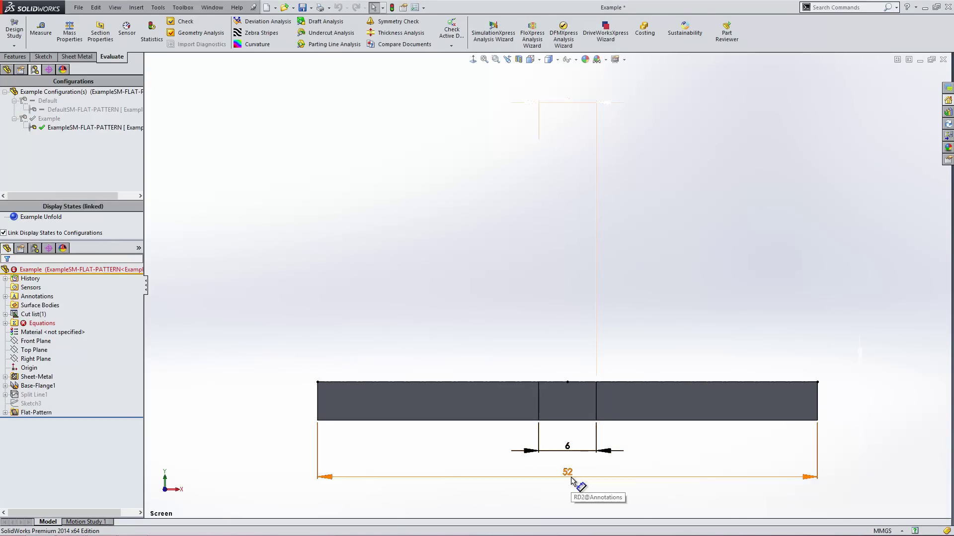
Raise the Bend Allowance to 12mm and view the flat pattern, now 58 with a 12 bend zone
double_click(25, 120)
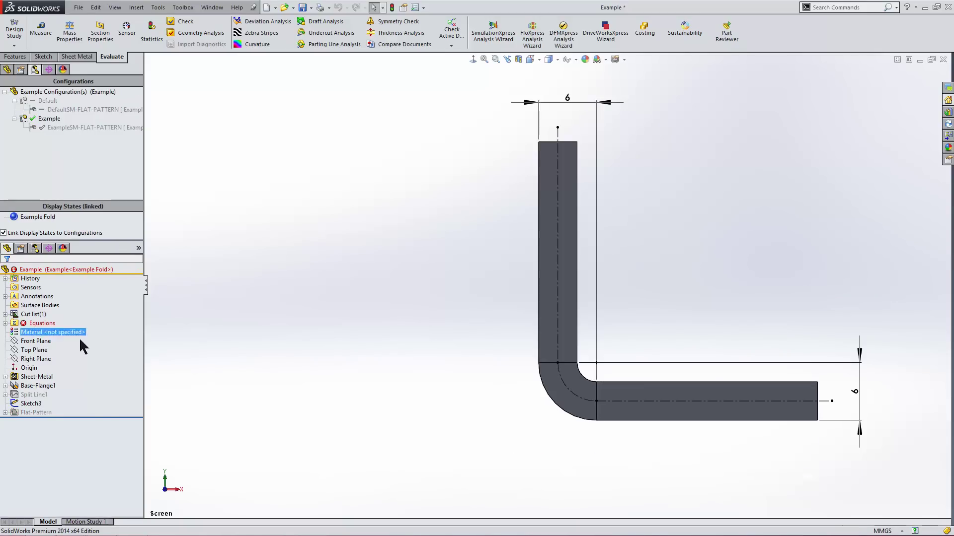
right_click(38, 377)
click(47, 361)
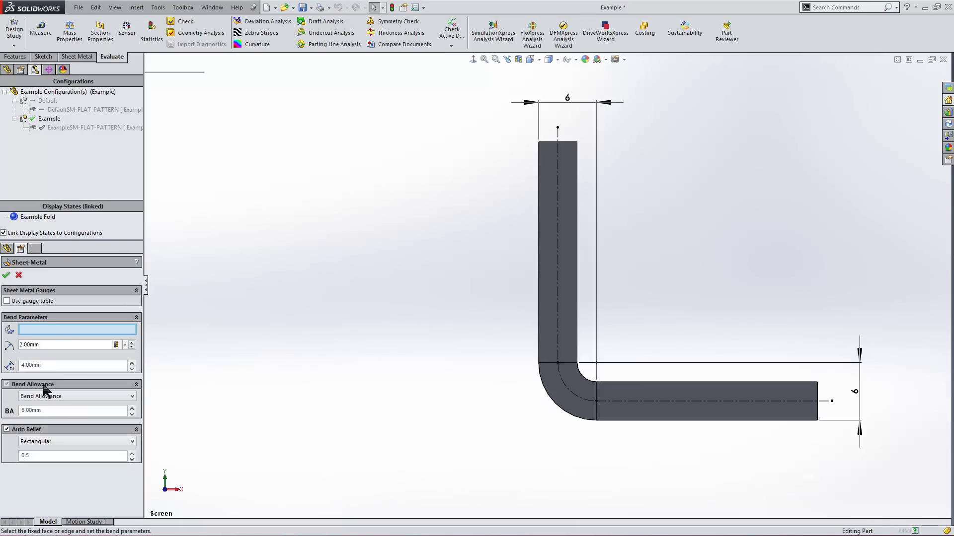
double_click(59, 411)
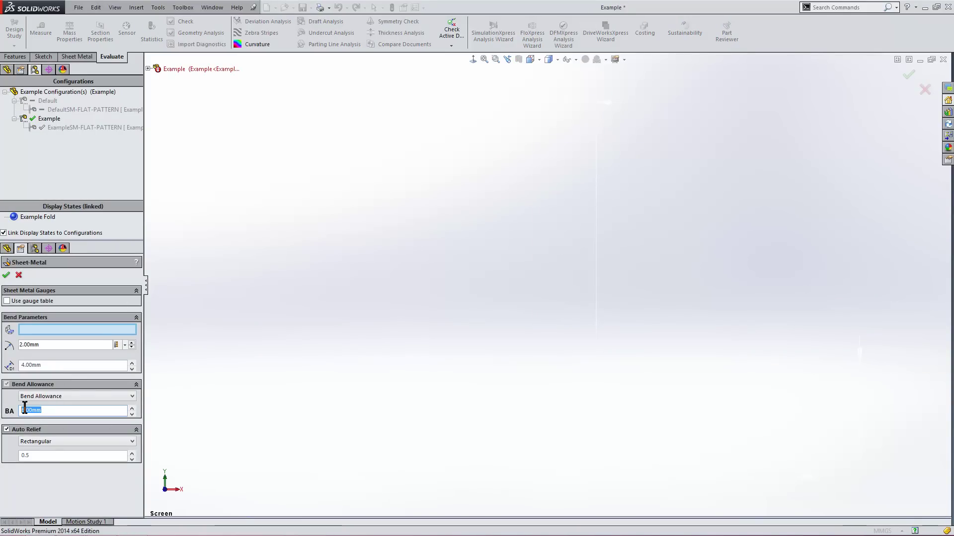
text(12)
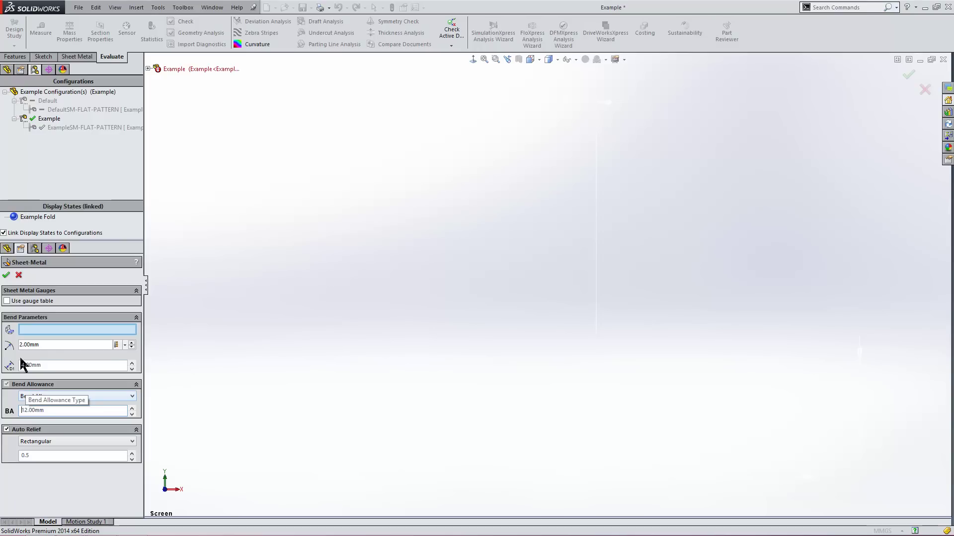
click(6, 275)
double_click(81, 127)
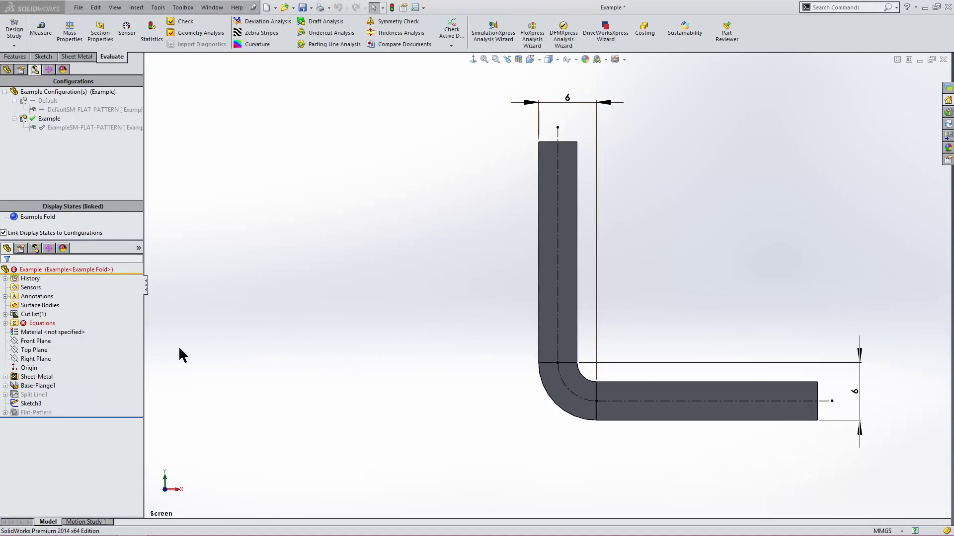
Change the Sheet-Metal bend calculation from Bend Allowance to Bend Deduction at 12.00mm
click(50, 377)
click(54, 386)
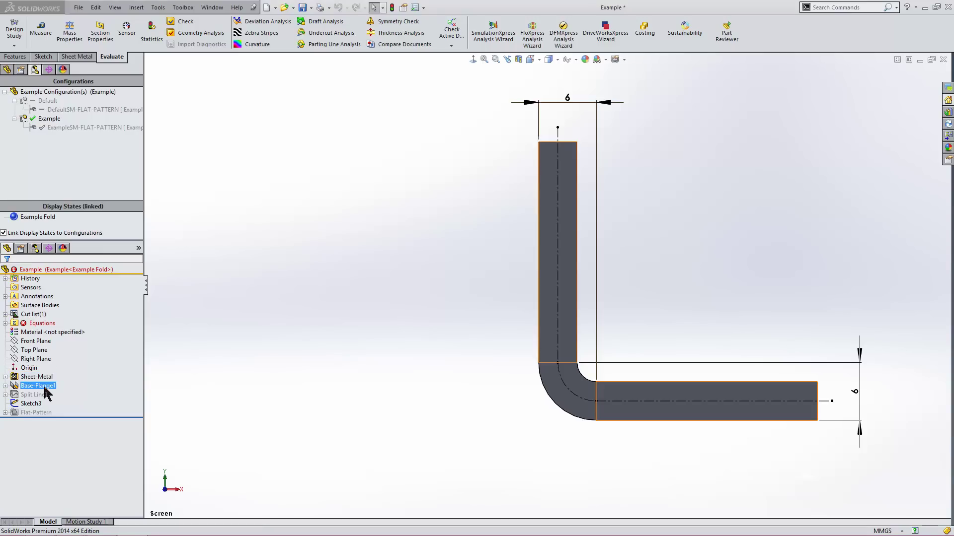
key(Escape)
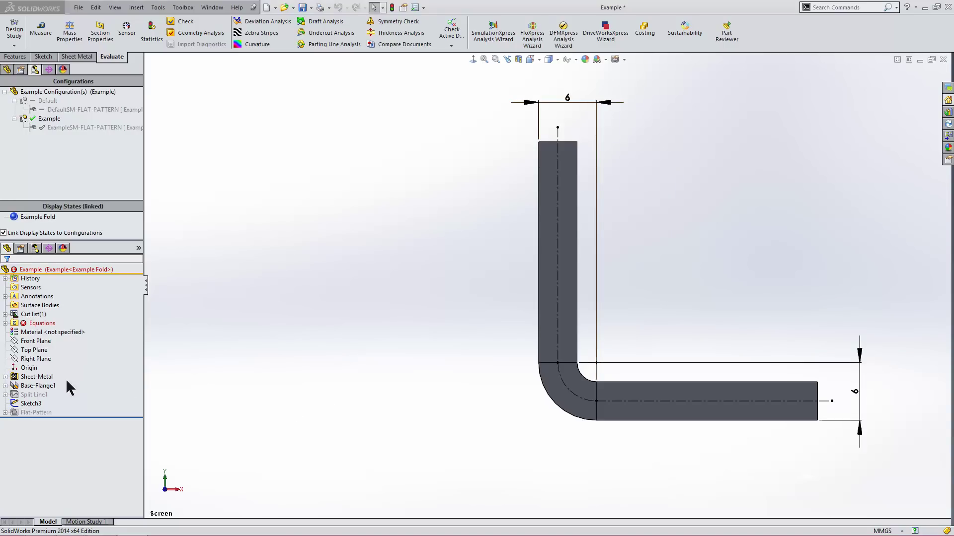
click(42, 378)
right_click(42, 379)
click(59, 368)
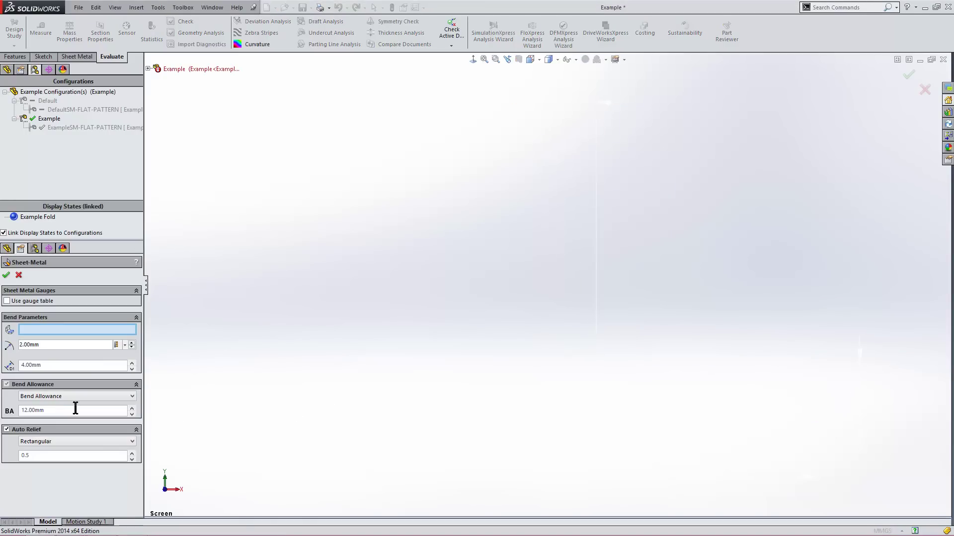
click(50, 396)
click(41, 411)
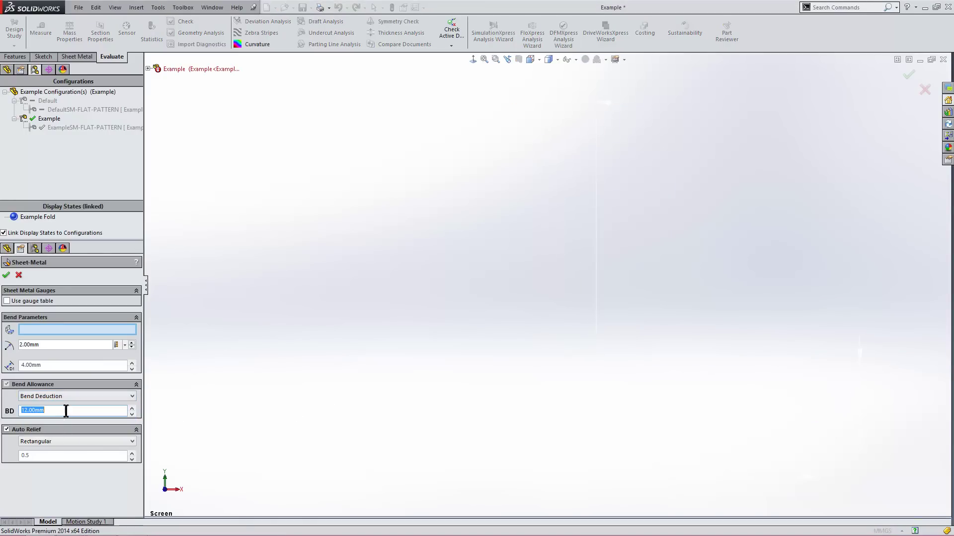
Apply the Bend Deduction setting and unfold the part in ExampleSM-FLAT-PATTERN
click(6, 275)
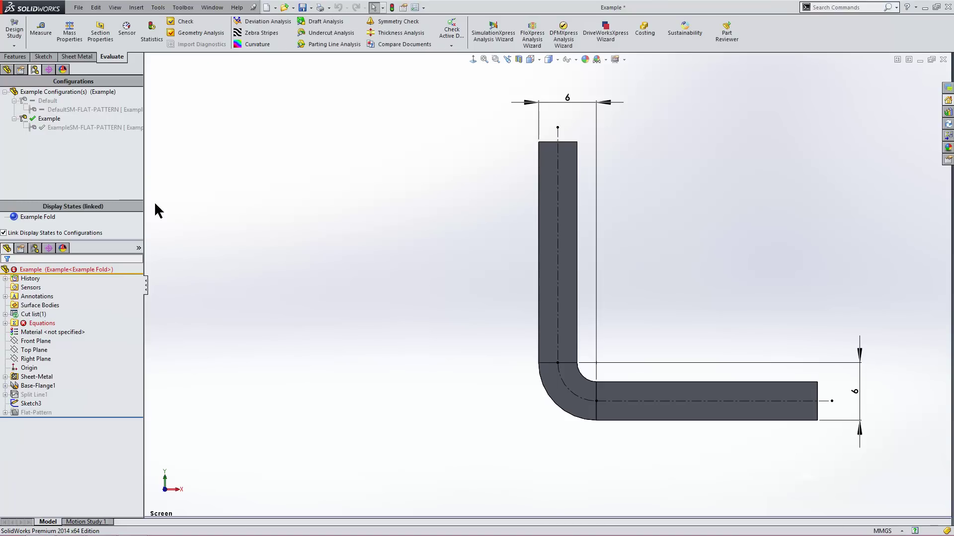
click(87, 129)
double_click(87, 129)
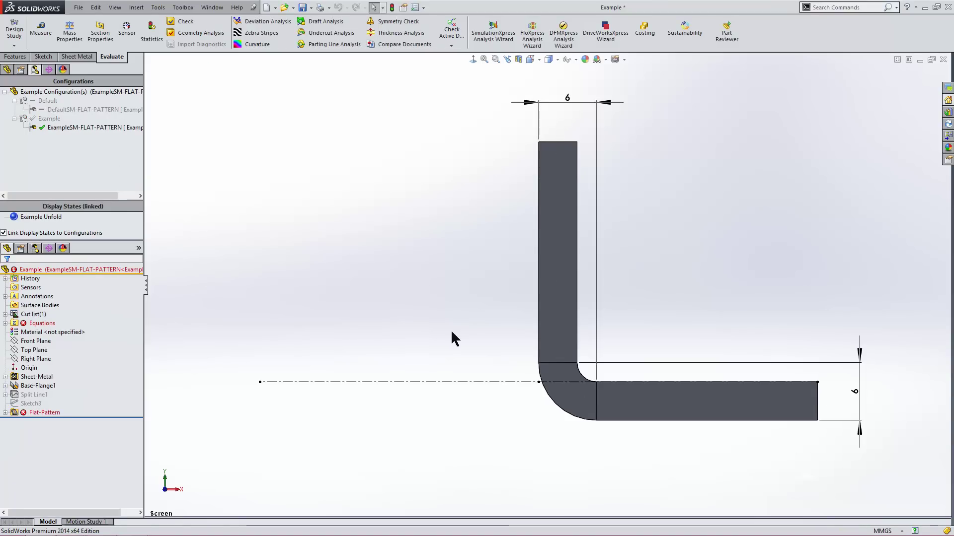
Set the bend deduction to 11.99mm, giving a 46.01 flat length with a 0.01 bend zone
right_click(42, 377)
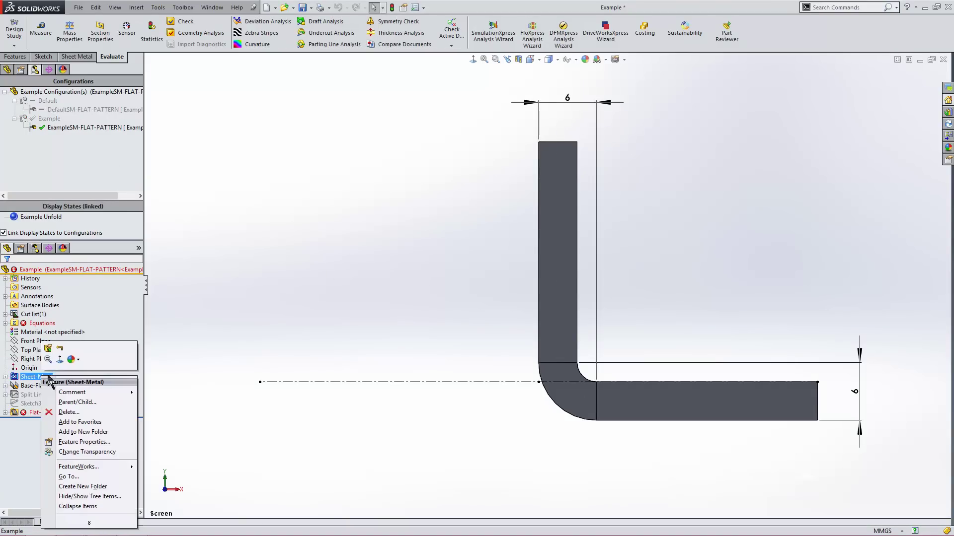
click(52, 354)
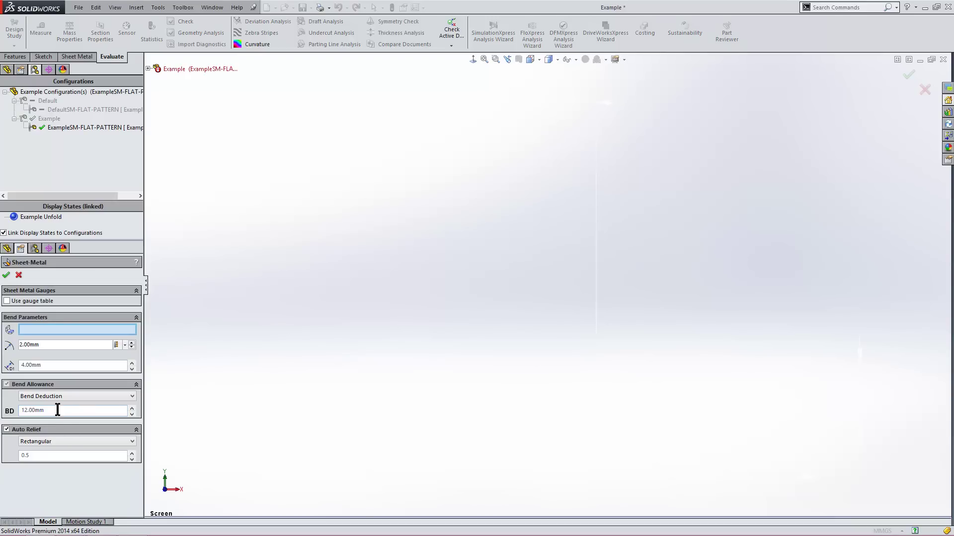
drag(58, 411, 2, 413)
text(11.99)
click(6, 275)
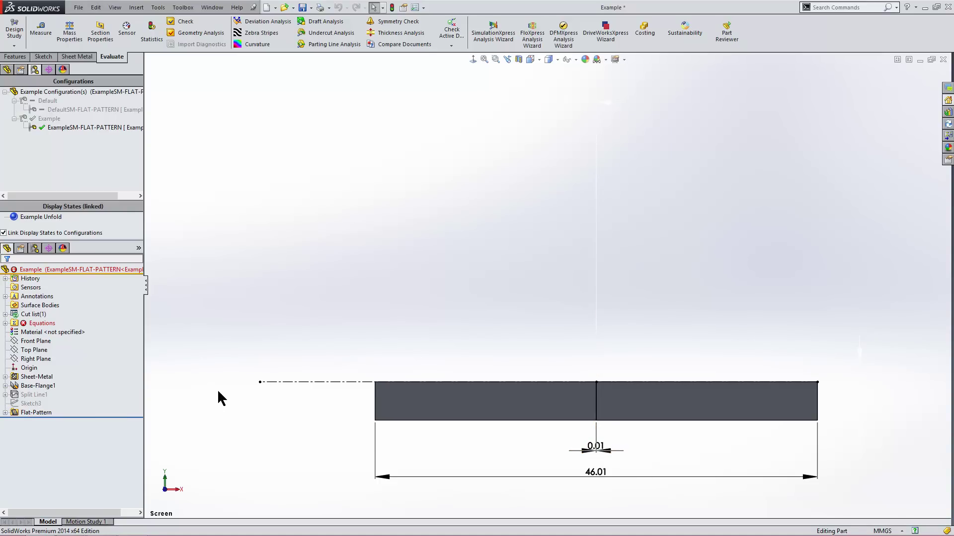
Change the bend deduction to 0mm, making the flat pattern 58 long with a 12 bend zone
right_click(39, 377)
click(48, 361)
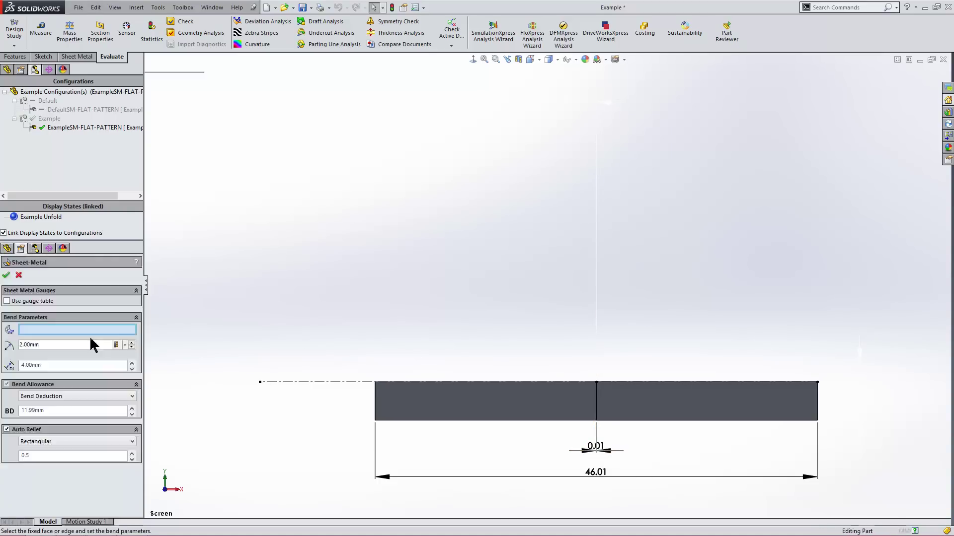
double_click(53, 410)
text(0.00mm)
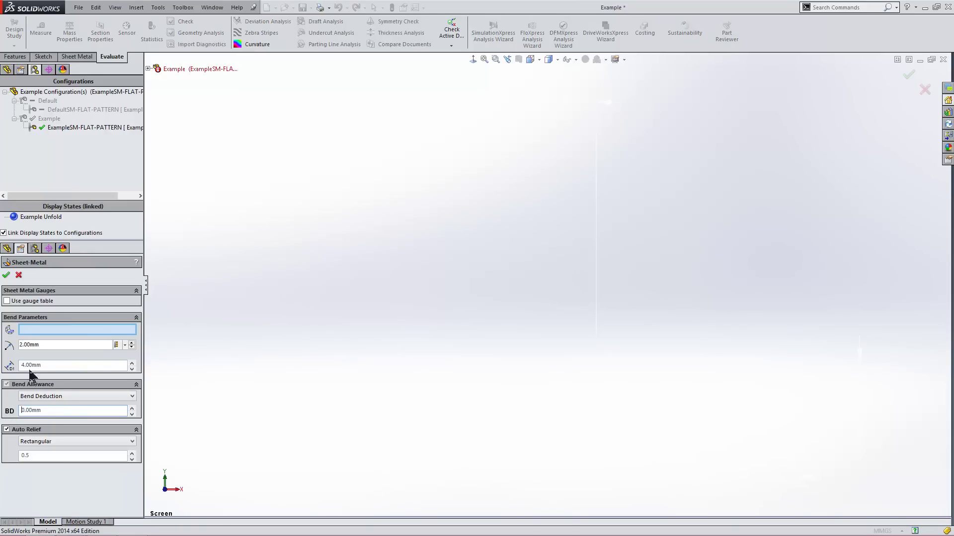
click(6, 275)
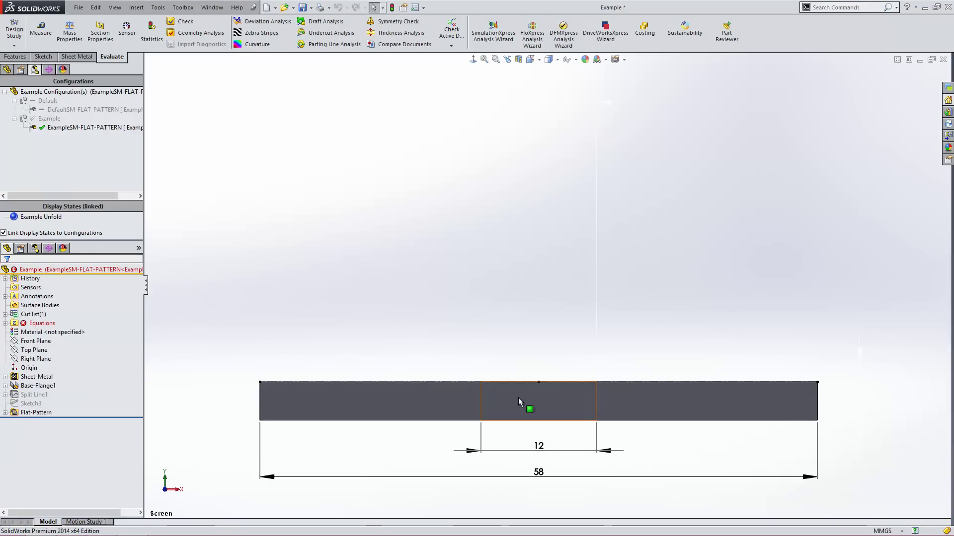